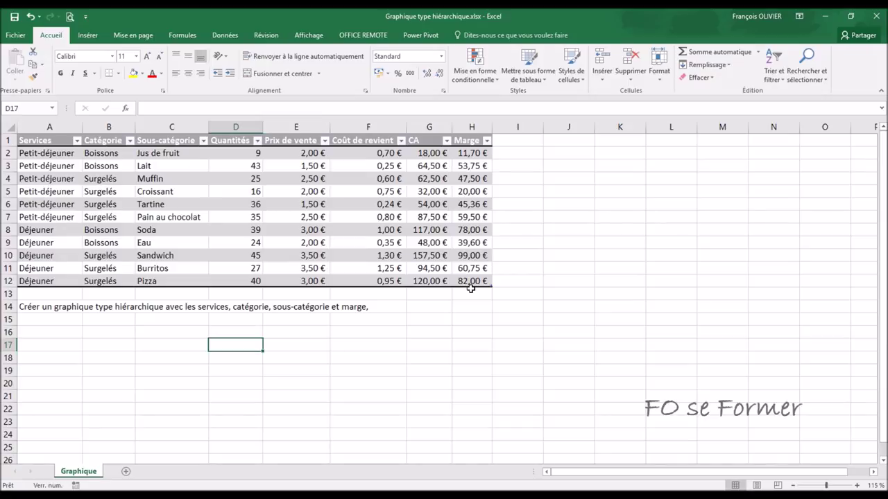
Select A1:C12 (Services, Catégorie, Sous-catégorie) plus the Marge column H1:H12 as chart data
mouse_move(57, 140)
left_mouse_down()
mouse_move(46, 263)
mouse_move(152, 281)
left_mouse_up()
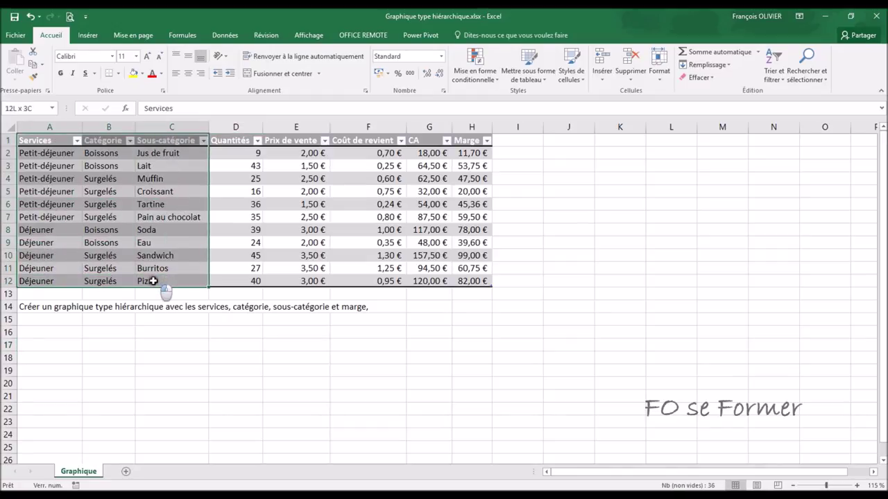
left_click_drag(153, 281, 153, 281)
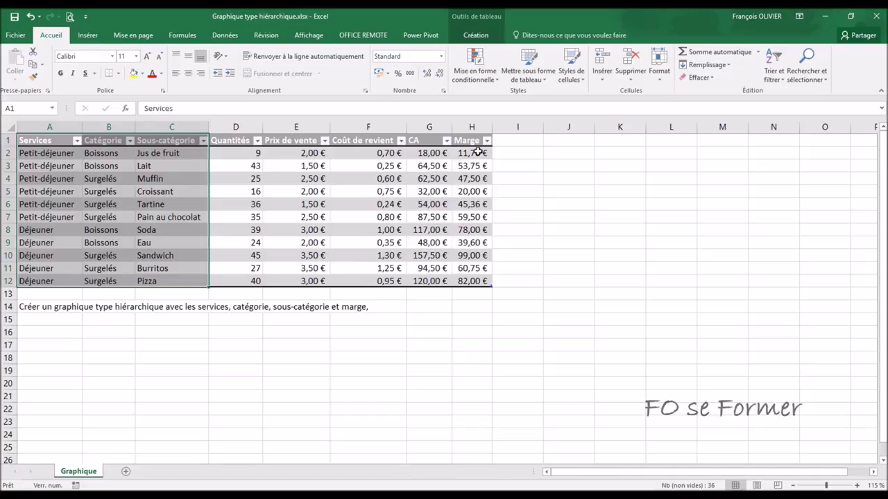
left_click_drag(476, 140, 472, 280)
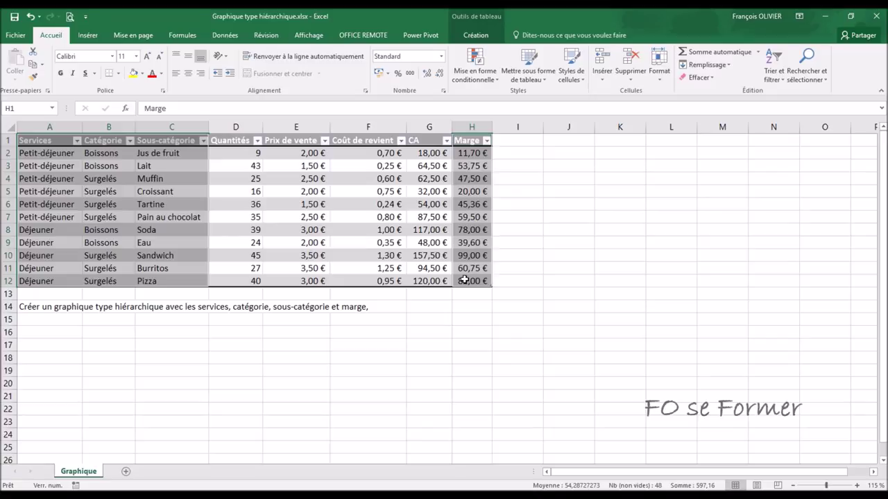
Insert a treemap (Compartimentage) chart of the selected data from the Insérer tab's hierarchy charts
left_click(88, 35)
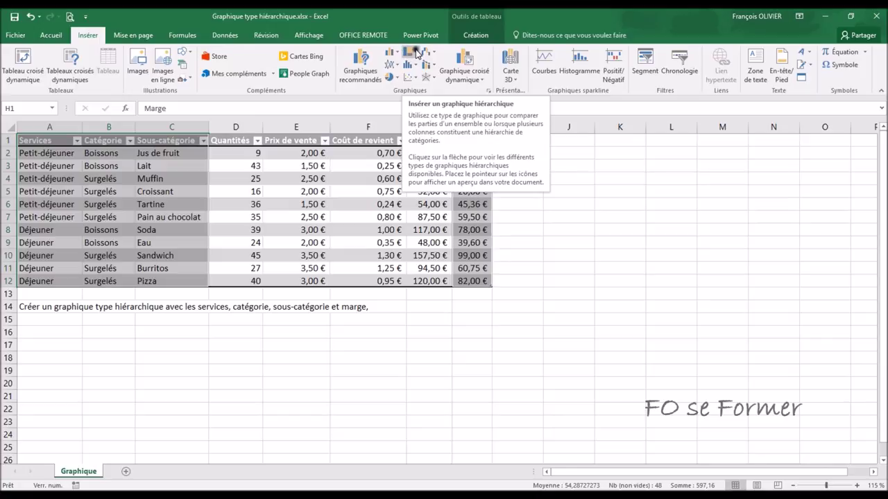
left_click(417, 53)
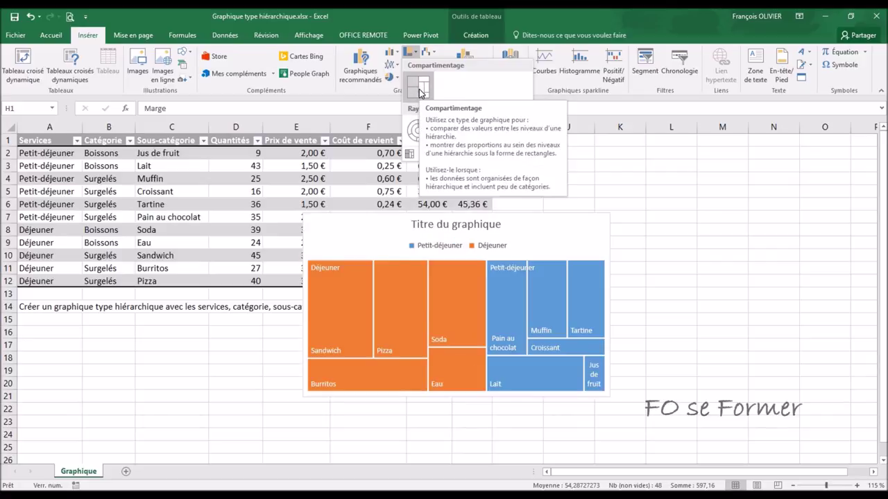
left_click(419, 93)
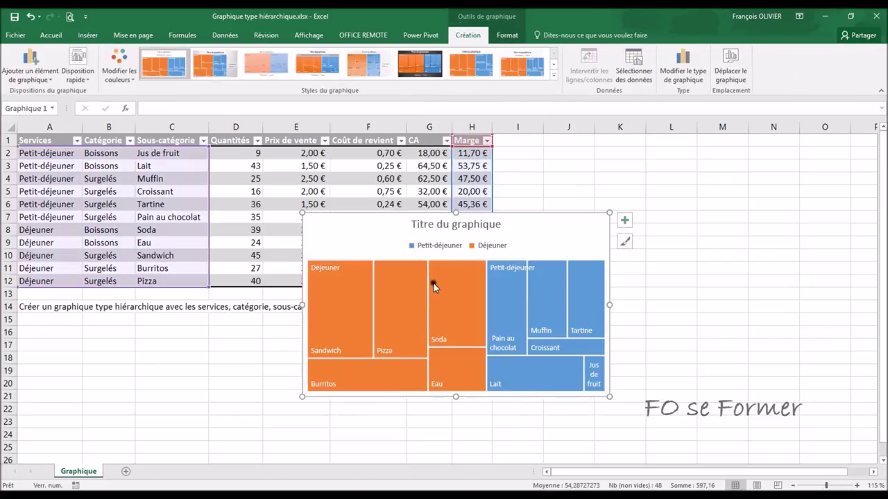
Move the treemap beside the table from column I, enlarge it to about row 18, and delete its title
left_click_drag(536, 199, 652, 181)
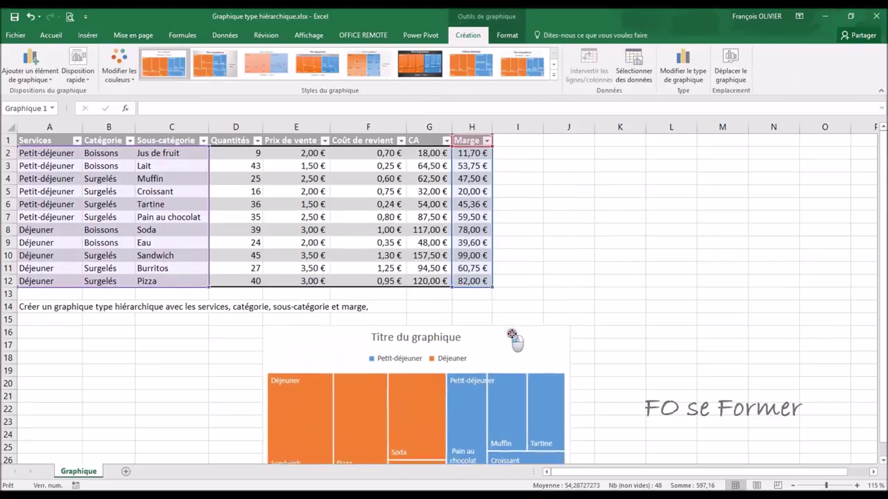
mouse_move(651, 181)
left_mouse_down()
mouse_move(738, 220)
mouse_move(737, 142)
left_mouse_up()
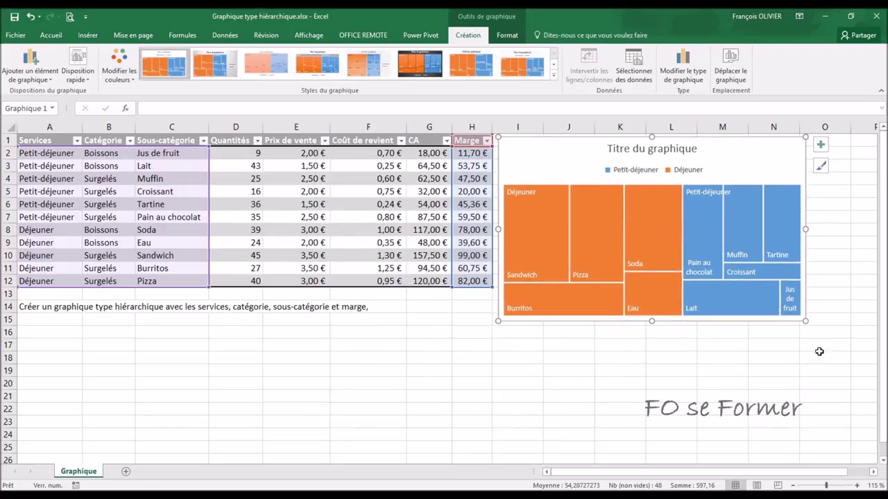
left_click_drag(806, 322, 862, 364)
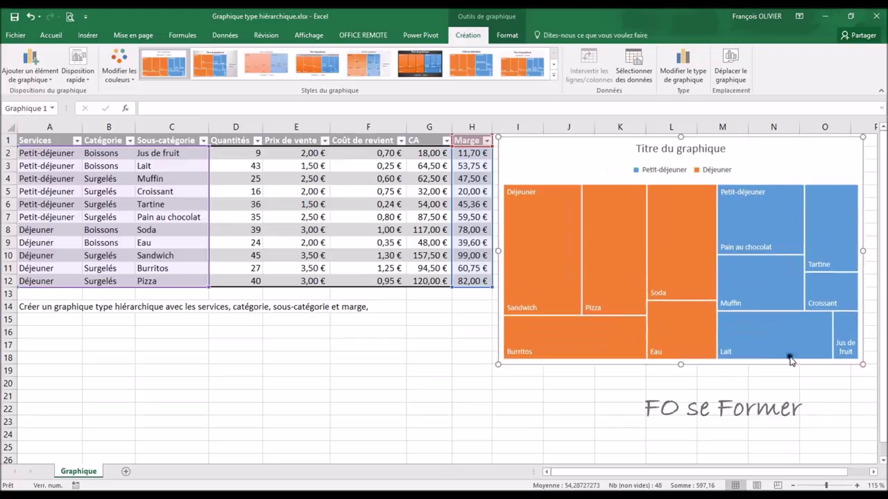
left_click(675, 150)
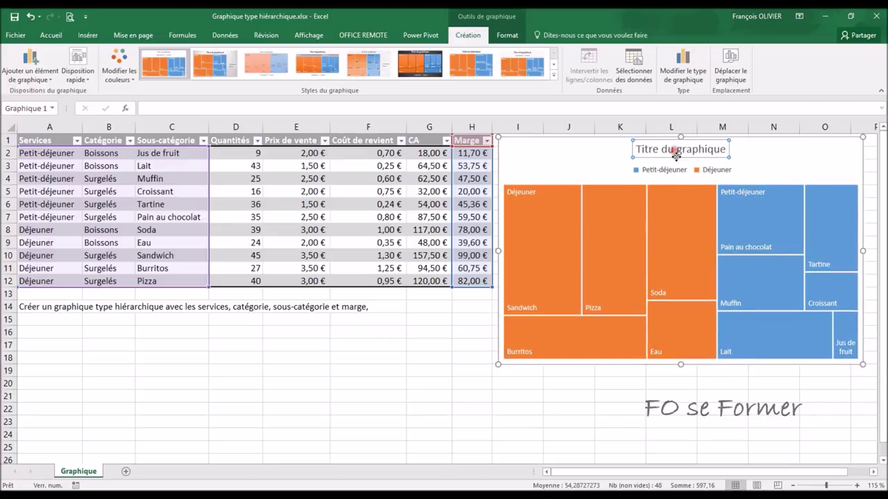
key("Delete")
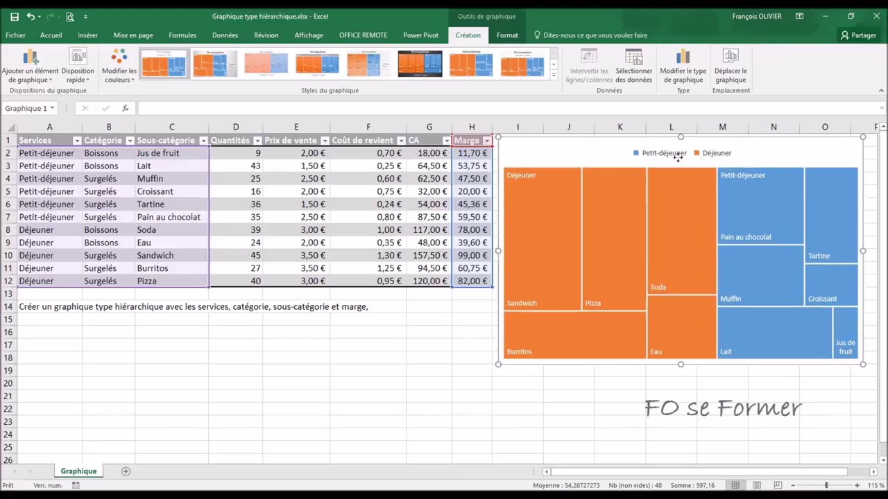